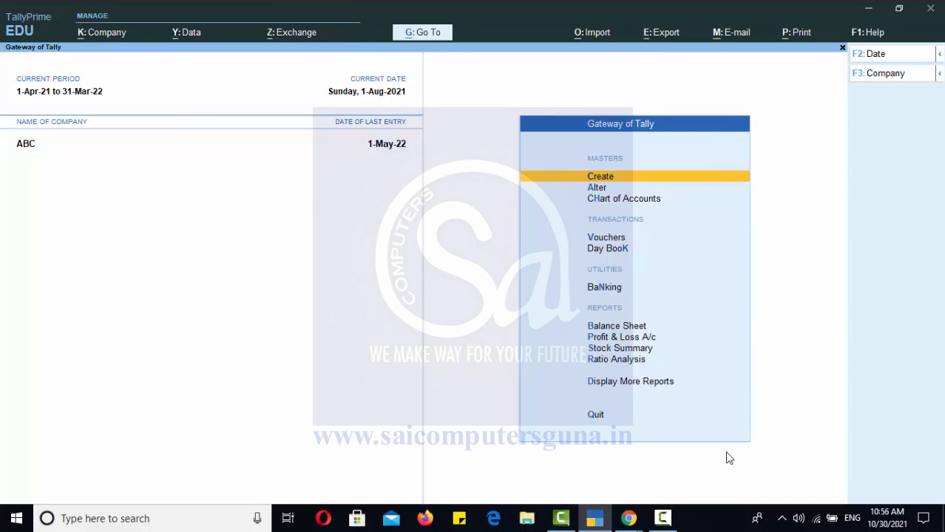
Review the pending customer bills in the Bills Receivable report and return to the Gateway of Tally
{"action": "key", "text": "alt+g"}
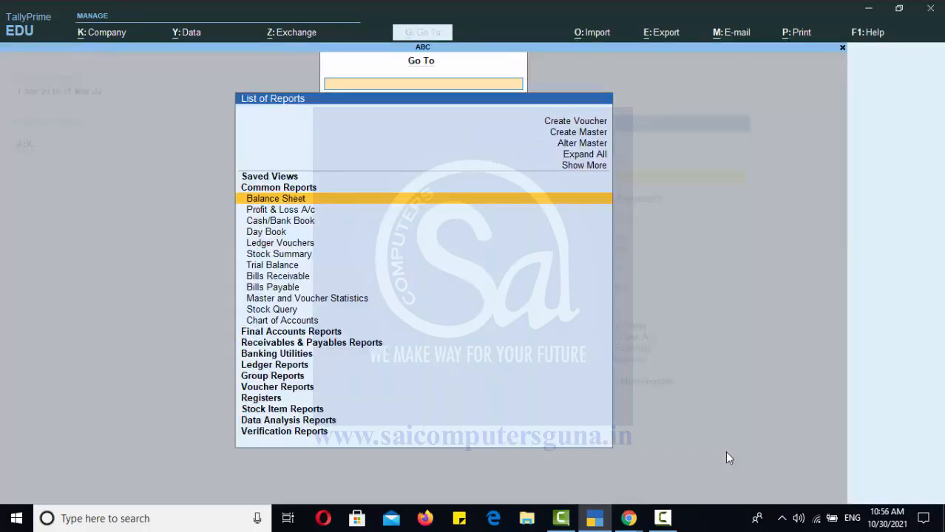
{"action": "type", "text": "BIL"}
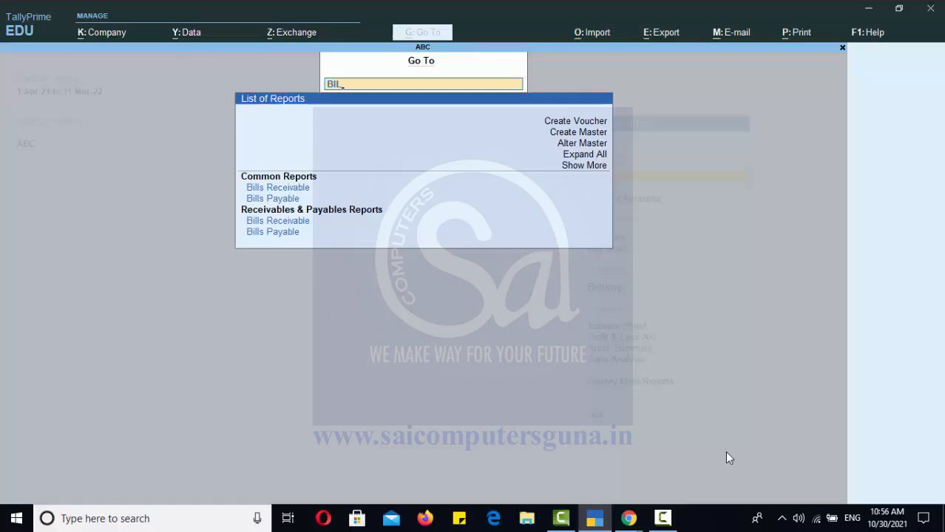
{"action": "key", "text": "Down"}
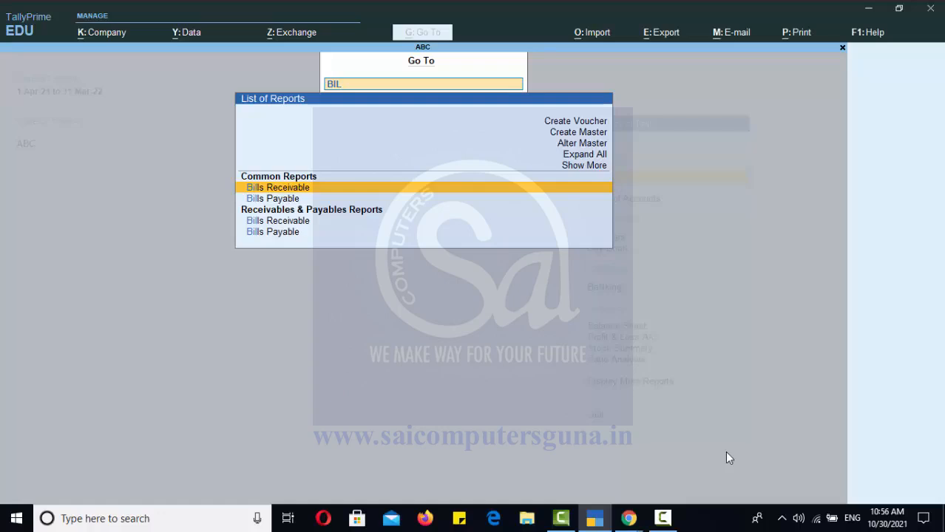
{"action": "key", "text": "Return"}
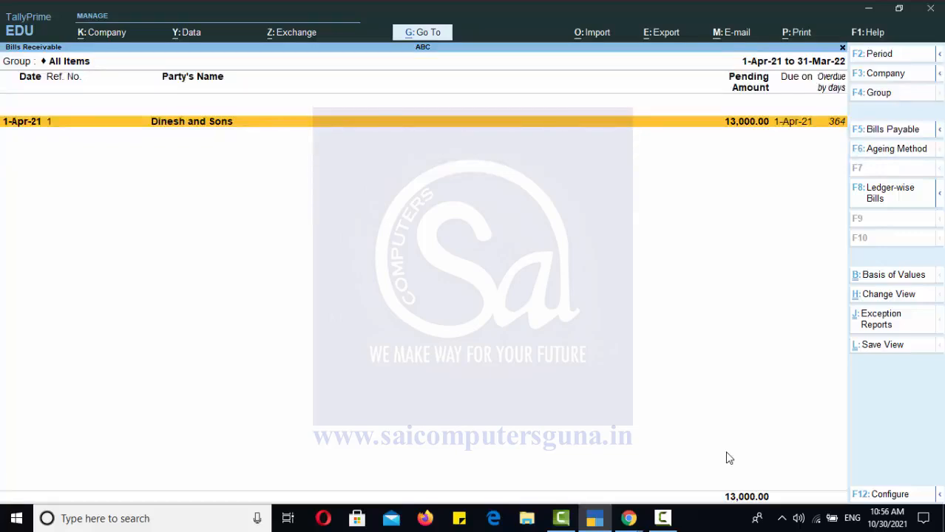
{"action": "key", "text": "Escape"}
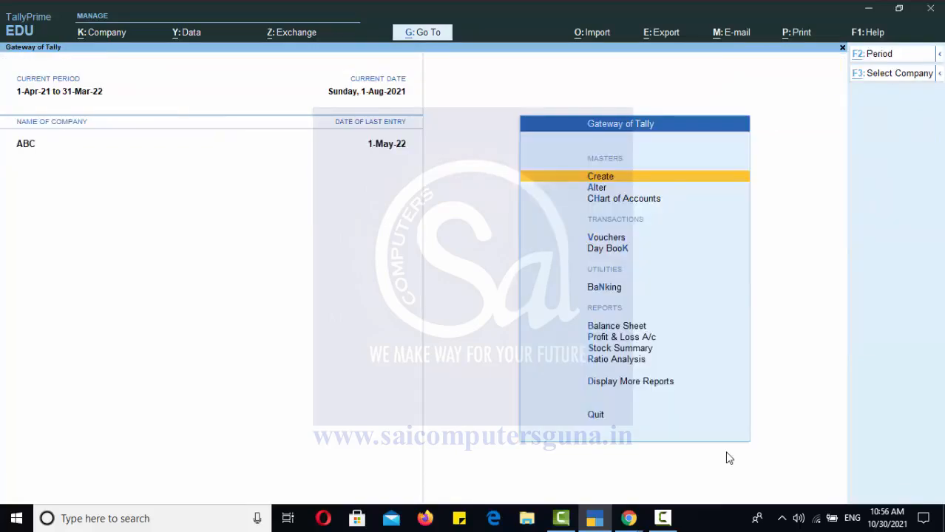
Open the Bills Payable report and briefly expand its bills to examine the underlying purchase entries
{"action": "key", "text": "alt+g"}
{"action": "type", "text": "bi"}
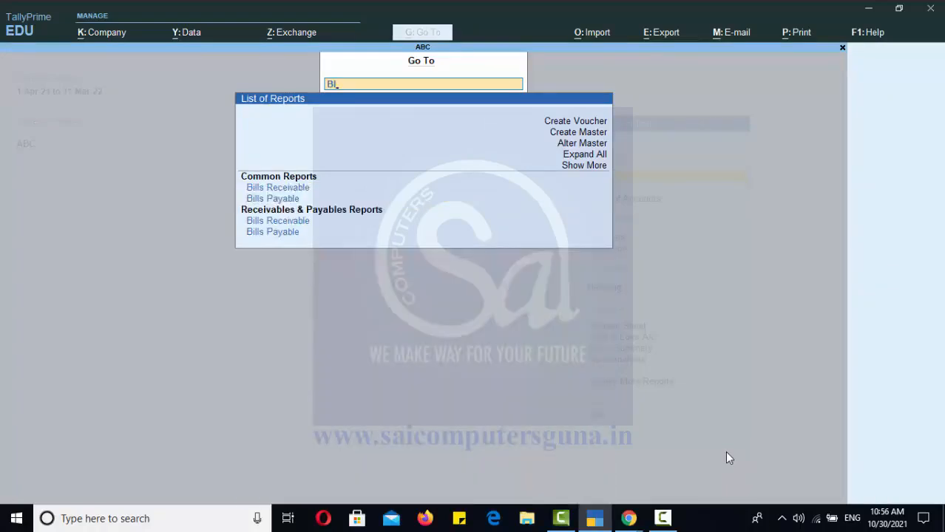
{"action": "key", "text": "Down"}
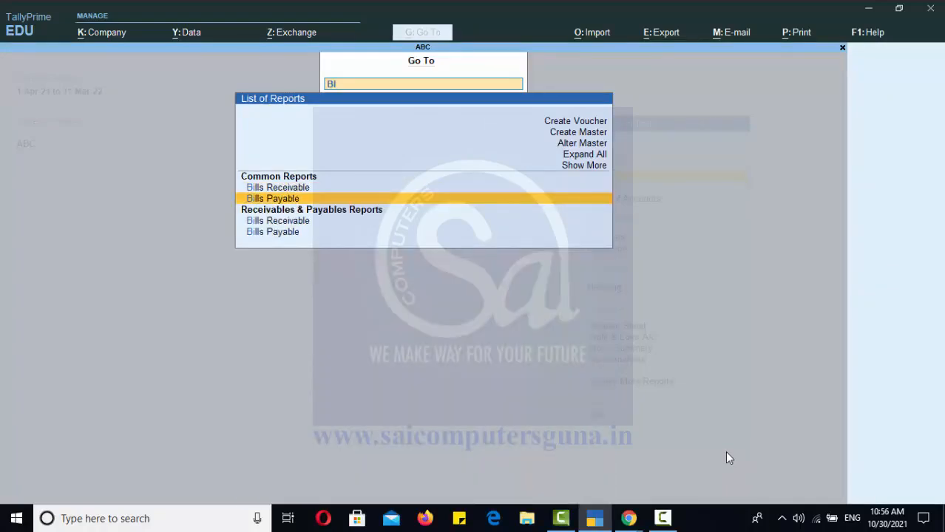
{"action": "key", "text": "Return"}
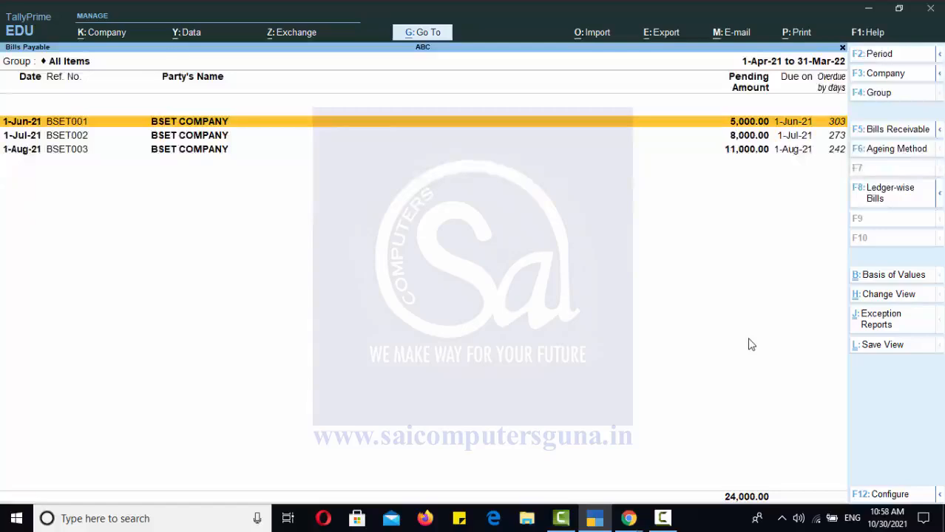
{"action": "key", "text": "alt+F5"}
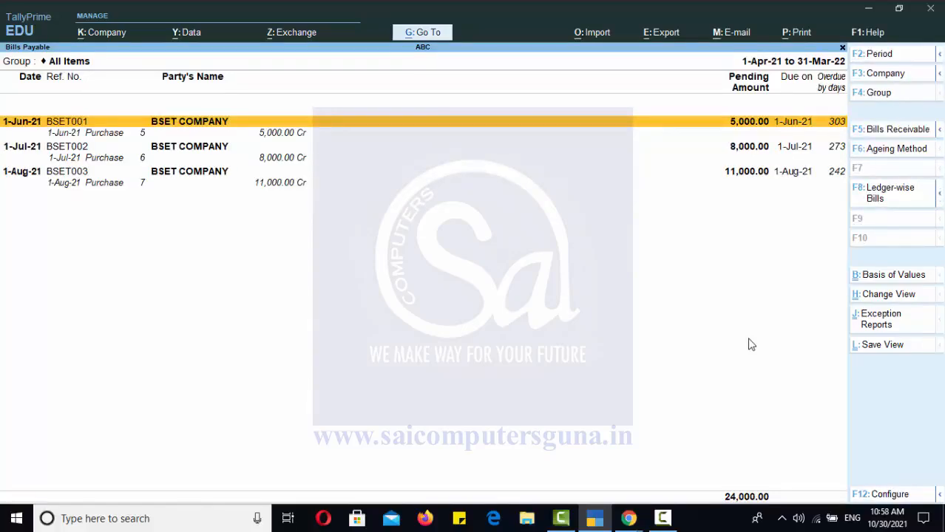
{"action": "key", "text": "alt+F5"}
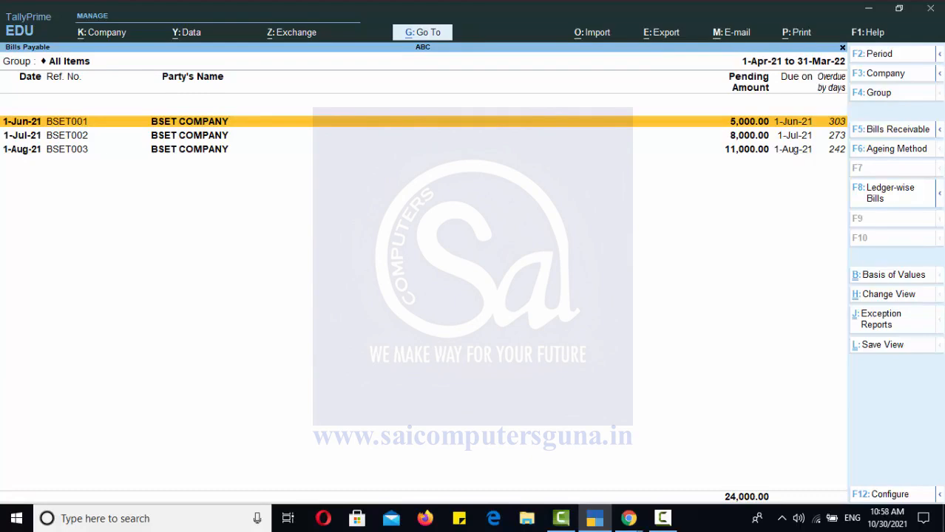
Preview the printout of the current Bills Payable report, then close the preview and the report
{"action": "left_click", "coordinate": [790, 37]}
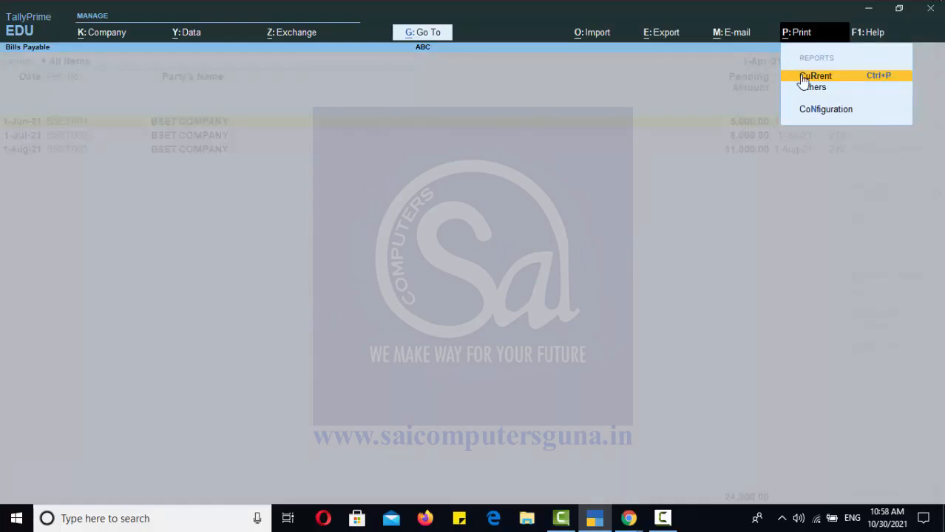
{"action": "left_click", "coordinate": [803, 77]}
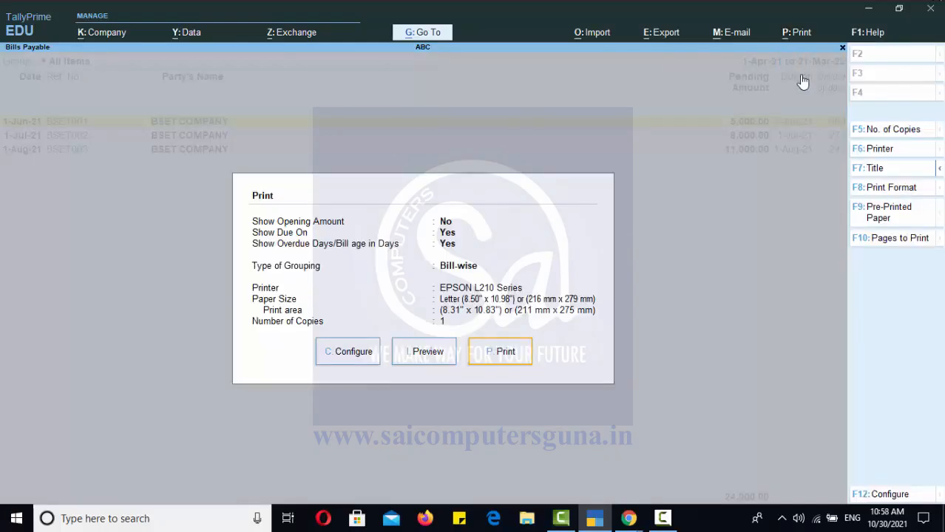
{"action": "left_click", "coordinate": [410, 355]}
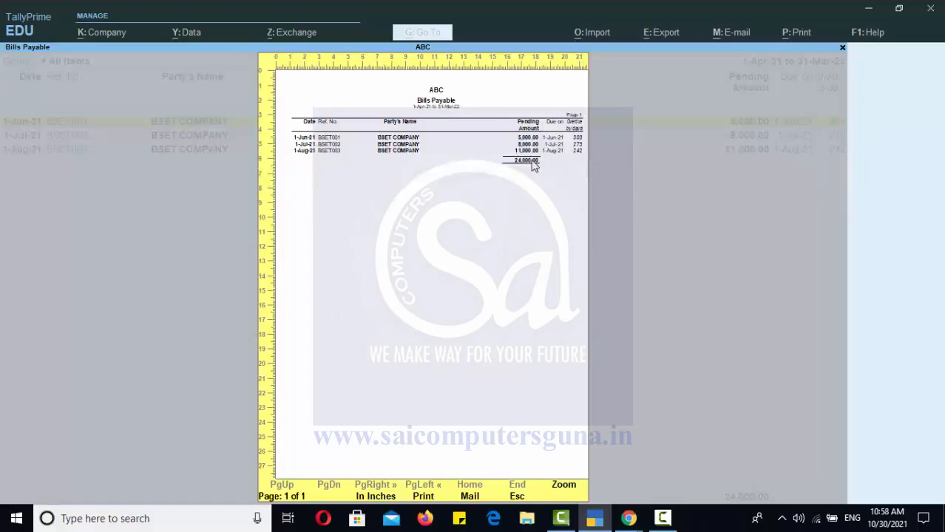
{"action": "key", "text": "Escape"}
{"action": "key", "text": "Escape"}
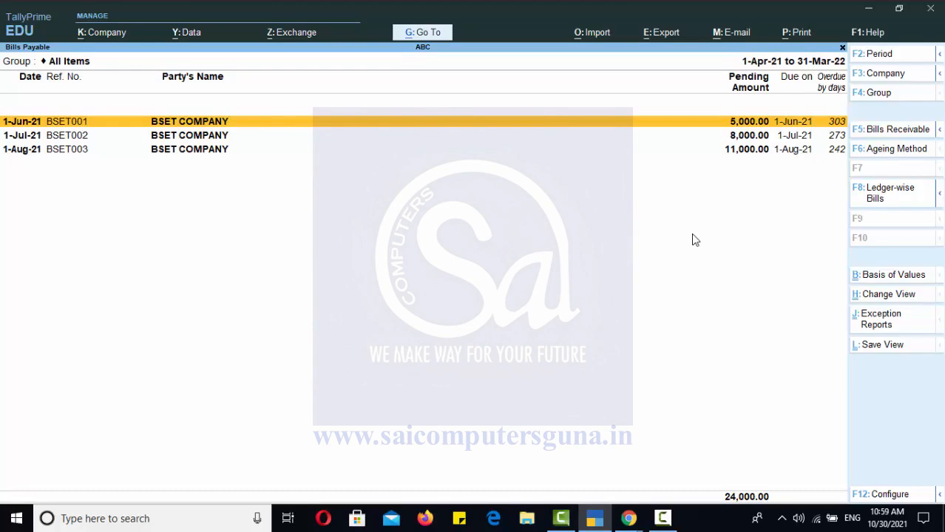
{"action": "key", "text": "Escape"}
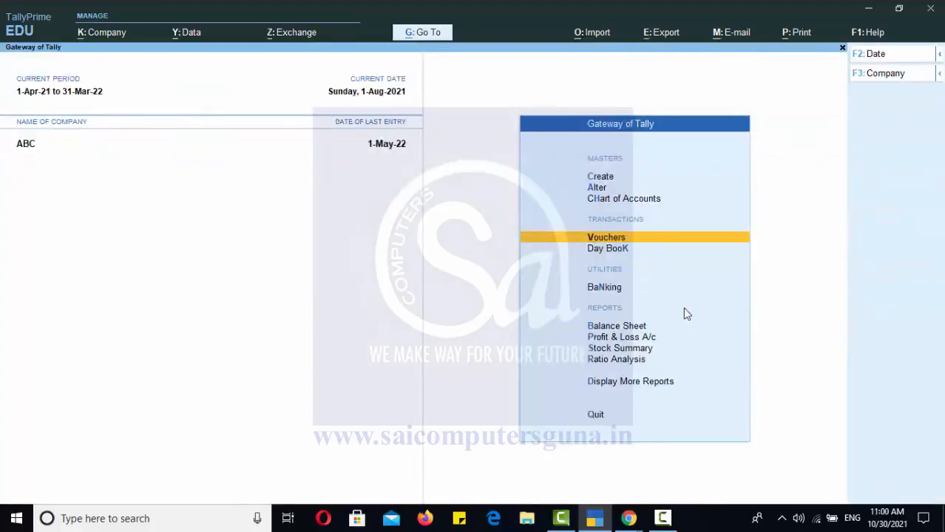
Start a payment voucher from the Cash account and enter BSET COMPANY with an amount of 5,000
{"action": "key", "text": "Return"}
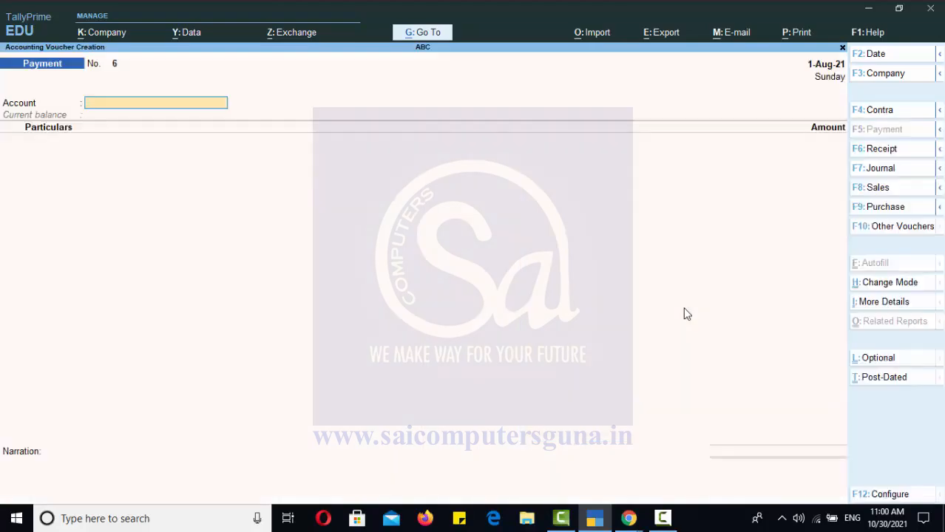
{"action": "type", "text": "CAS"}
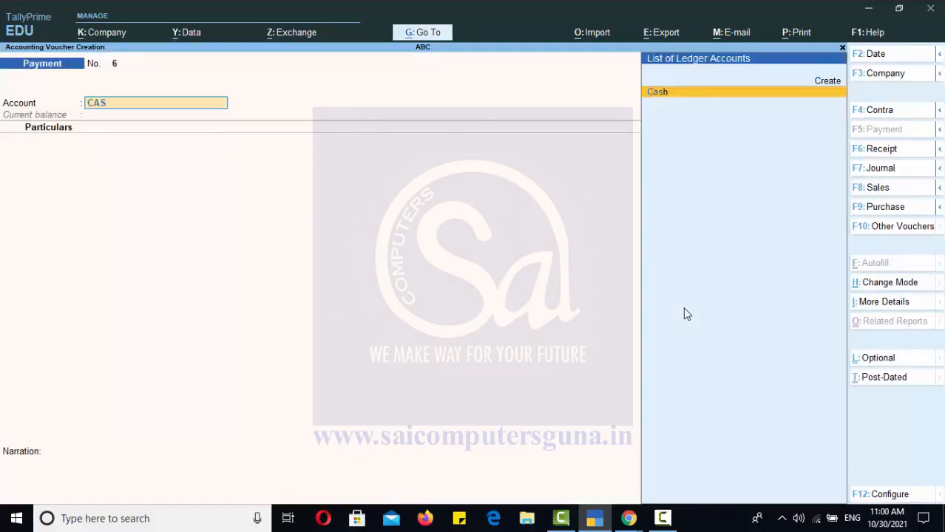
{"action": "key", "text": "Return"}
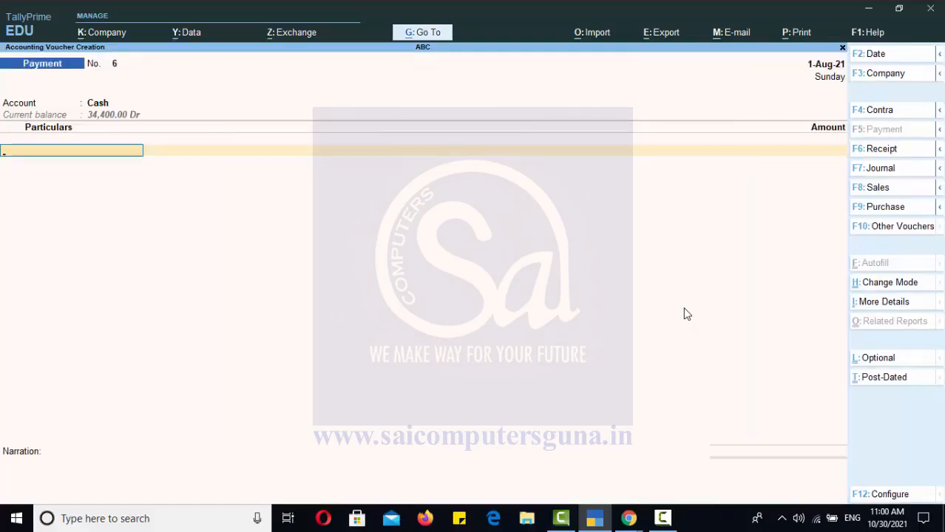
{"action": "type", "text": "B"}
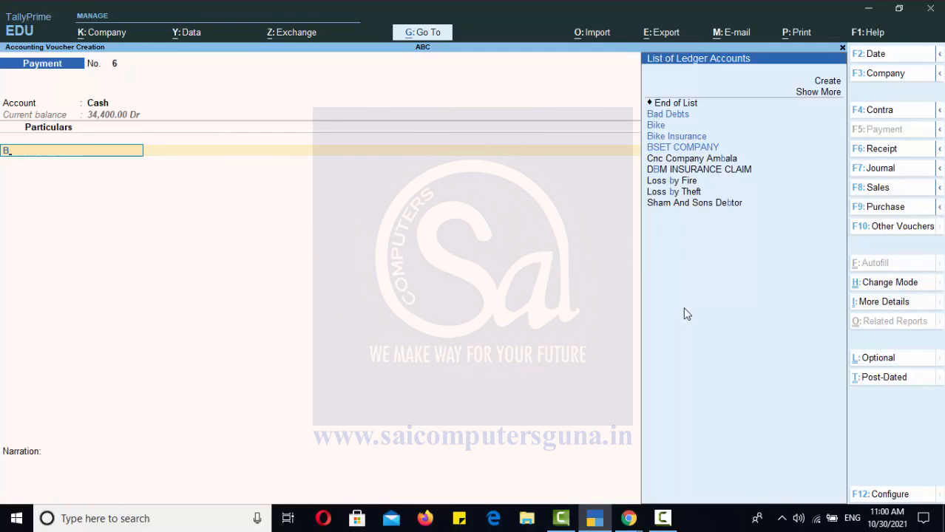
{"action": "key", "text": "Down"}
{"action": "key", "text": "Down"}
{"action": "key", "text": "Down"}
{"action": "key", "text": "Down"}
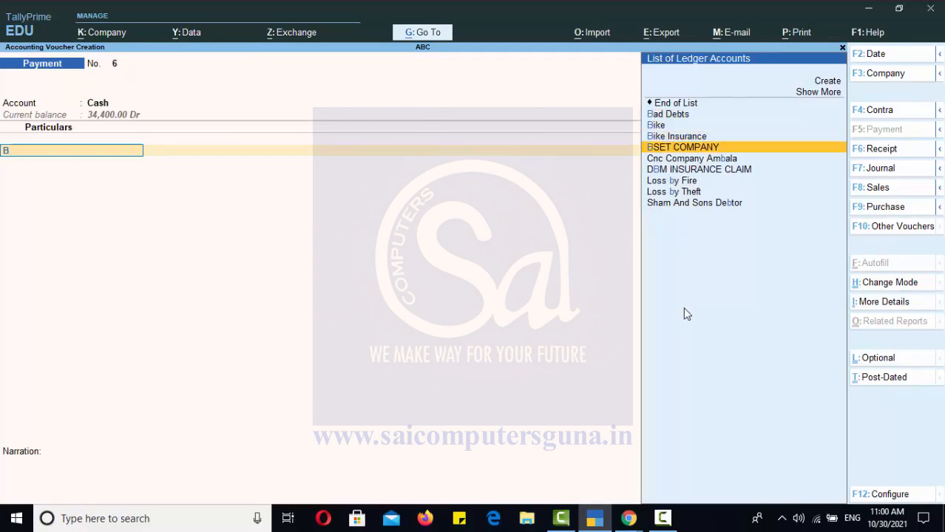
{"action": "key", "text": "Return"}
{"action": "type", "text": "500"}
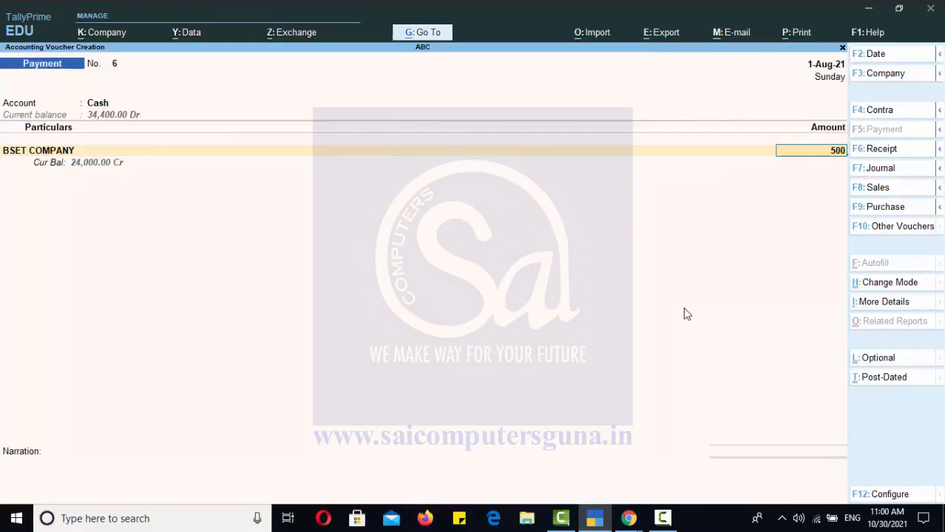
{"action": "type", "text": "0"}
{"action": "key", "text": "Return"}
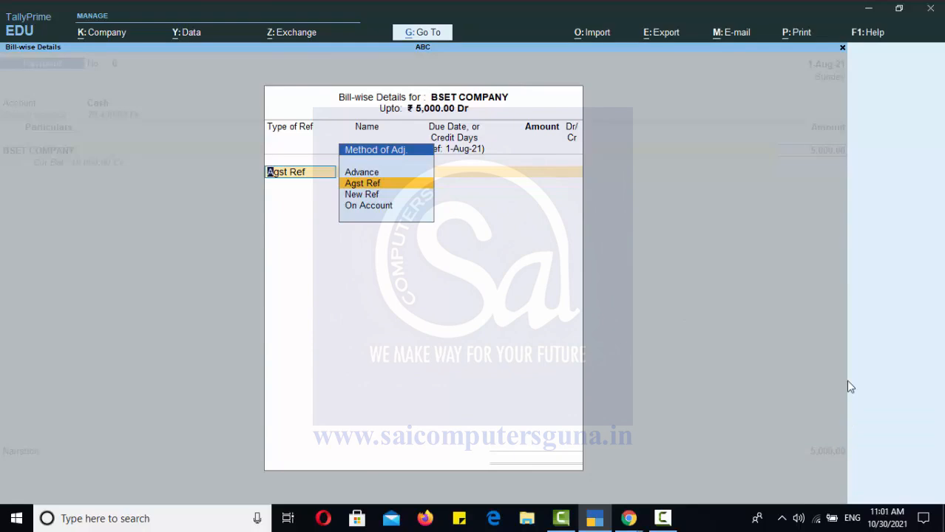
Allocate the full 5,000 as Agst Ref to bill BSET001 and save the payment voucher without a narration
{"action": "key", "text": "Return"}
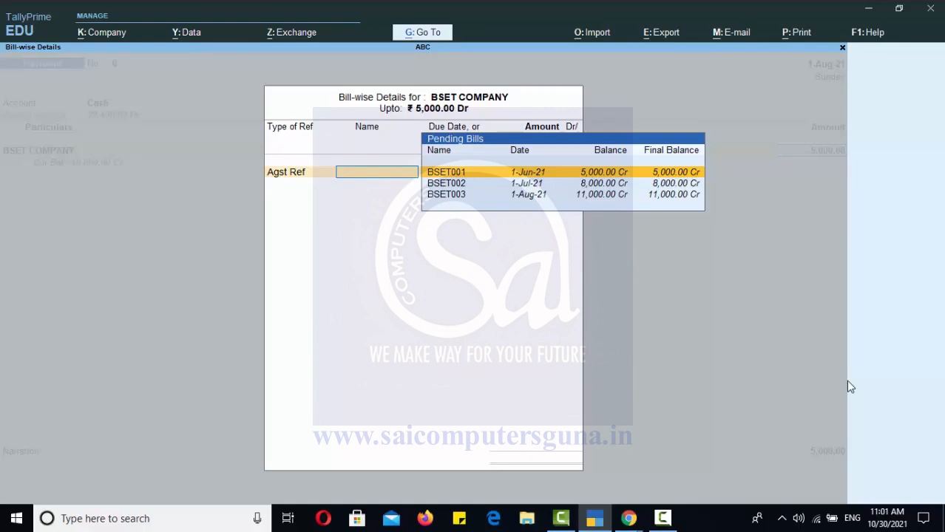
{"action": "key", "text": "Down"}
{"action": "key", "text": "Down"}
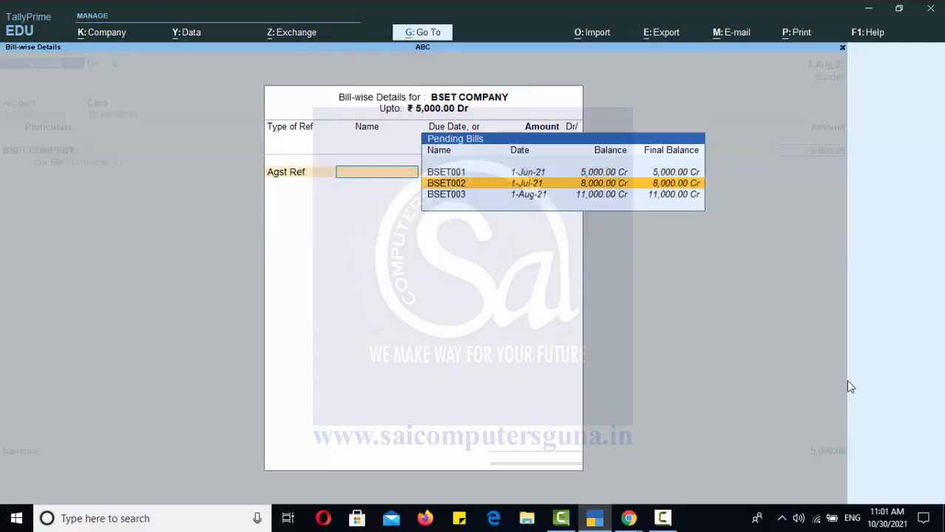
{"action": "key", "text": "Up"}
{"action": "key", "text": "Up"}
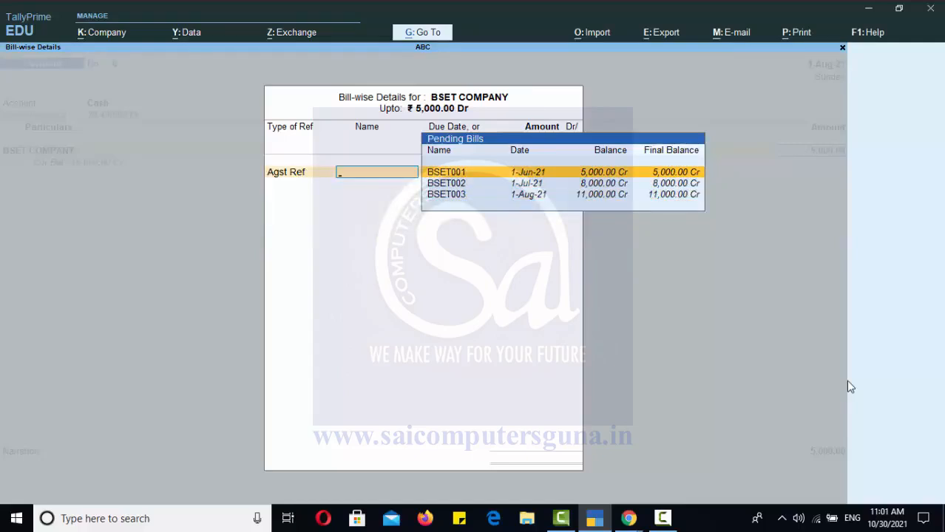
{"action": "key", "text": "Return"}
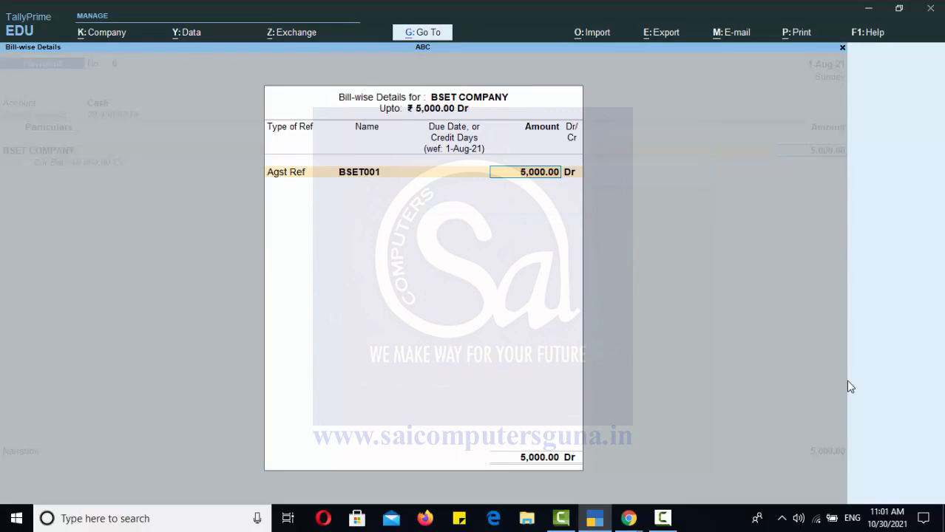
{"action": "key", "text": "Return"}
{"action": "key", "text": "Return"}
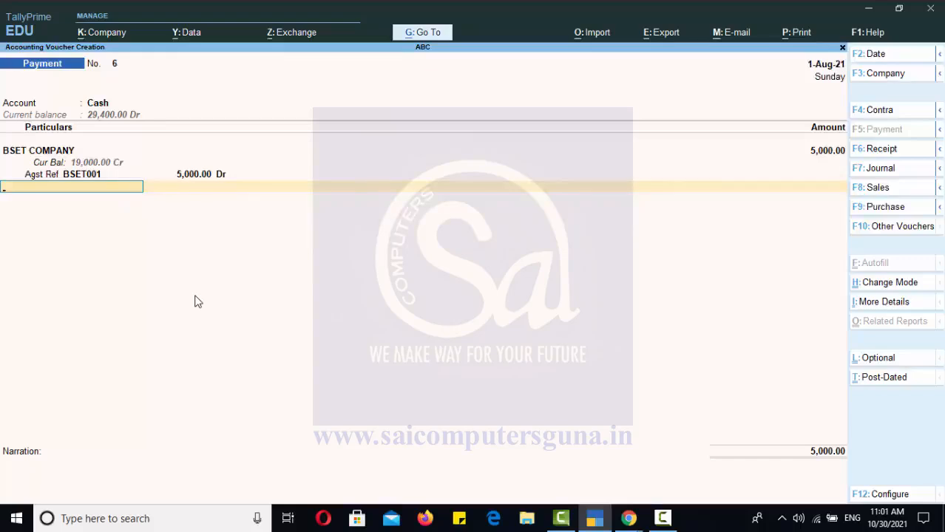
{"action": "key", "text": "Return"}
{"action": "key", "text": "Return"}
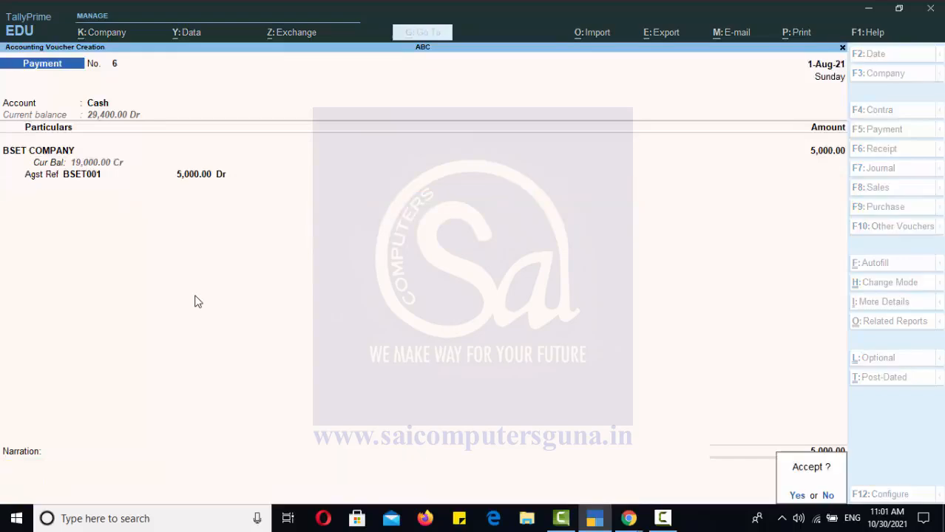
{"action": "key", "text": "Return"}
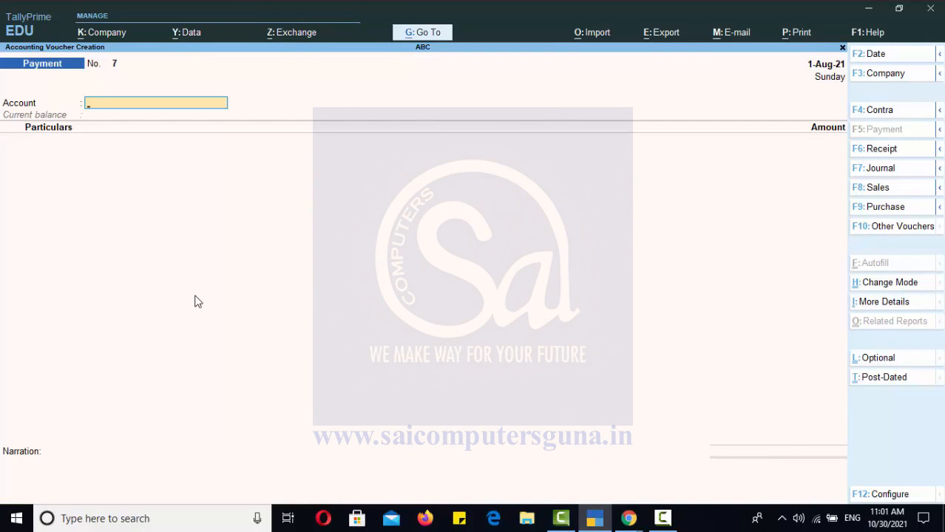
Check the remaining BSET COMPANY bills in the Bills Payable report and return to the voucher screen
{"action": "key", "text": "alt"}
{"action": "key", "text": "alt+g"}
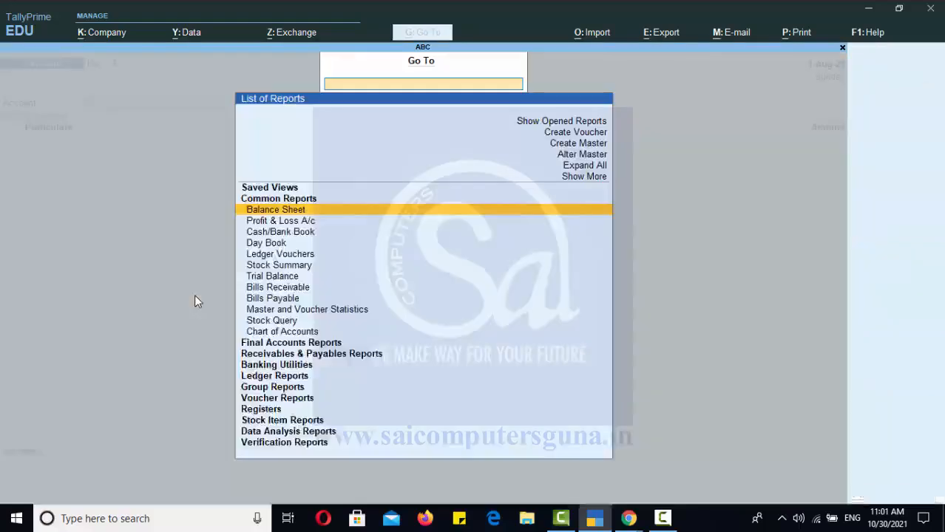
{"action": "type", "text": "Bi"}
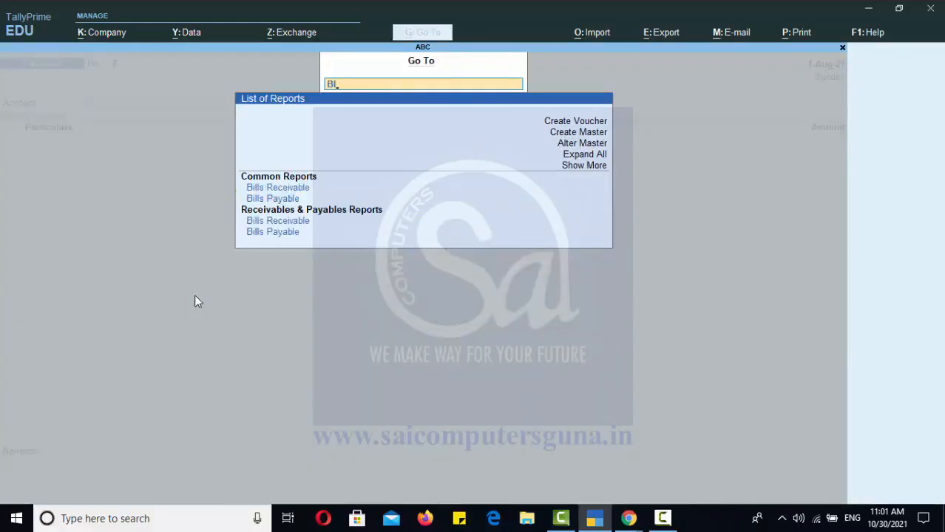
{"action": "key", "text": "Down"}
{"action": "key", "text": "Return"}
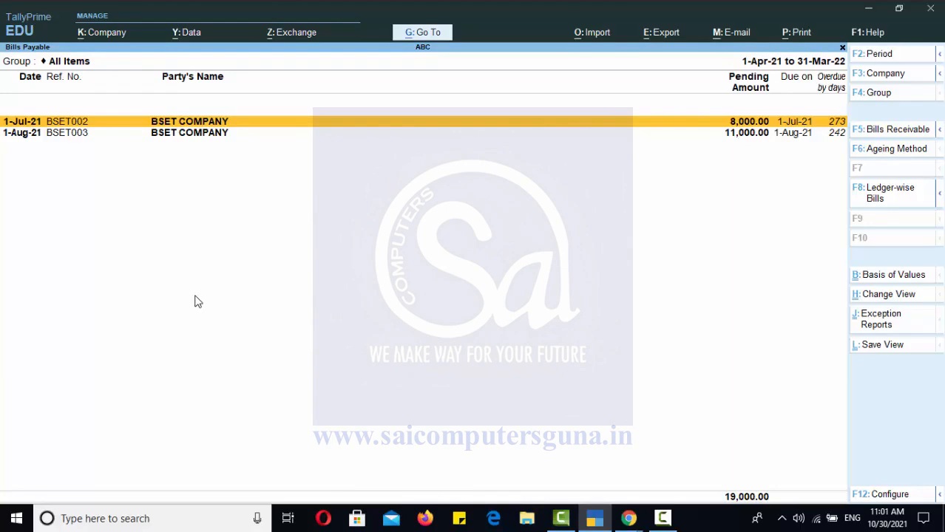
{"action": "key", "text": "Escape"}
{"action": "key", "text": "Escape"}
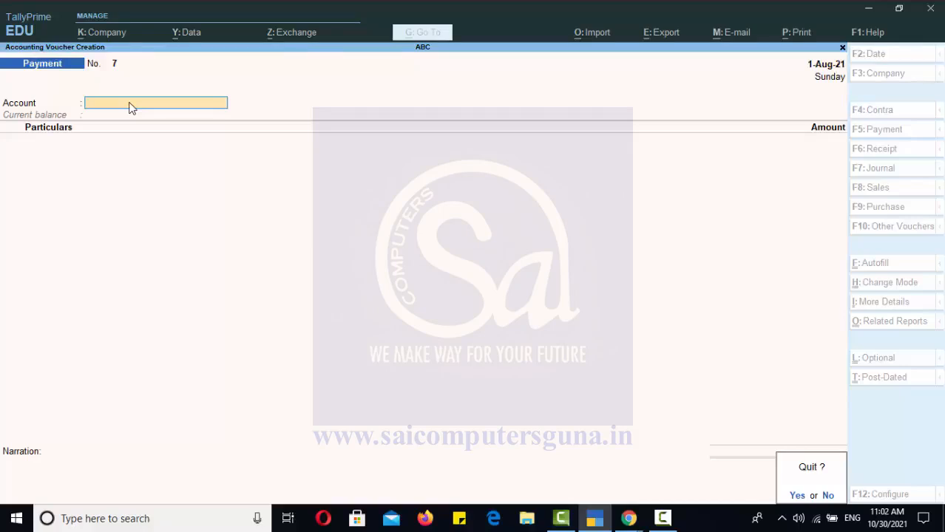
Start another payment voucher from the Cash account and enter BSET COMPANY with an amount of 8,000
{"action": "key", "text": "Return"}
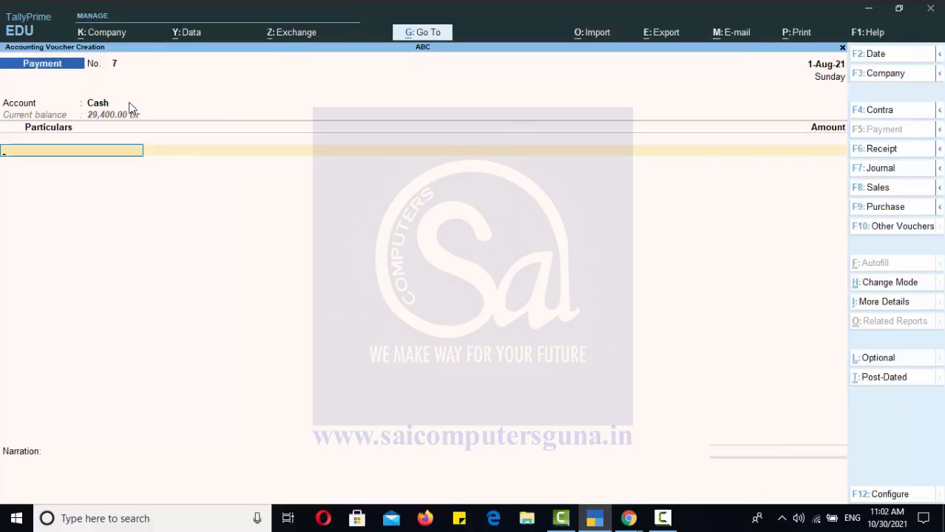
{"action": "key", "text": "Down"}
{"action": "key", "text": "Down"}
{"action": "key", "text": "Down"}
{"action": "key", "text": "Down"}
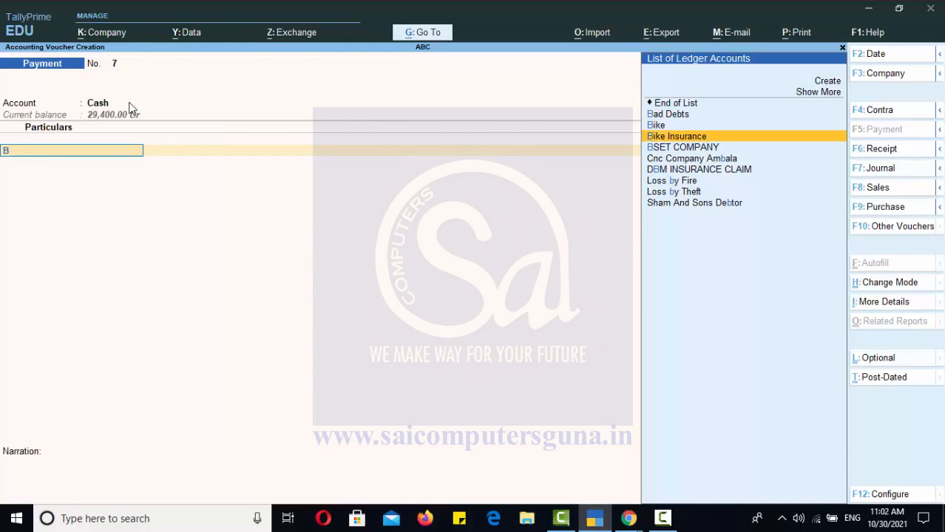
{"action": "key", "text": "Return"}
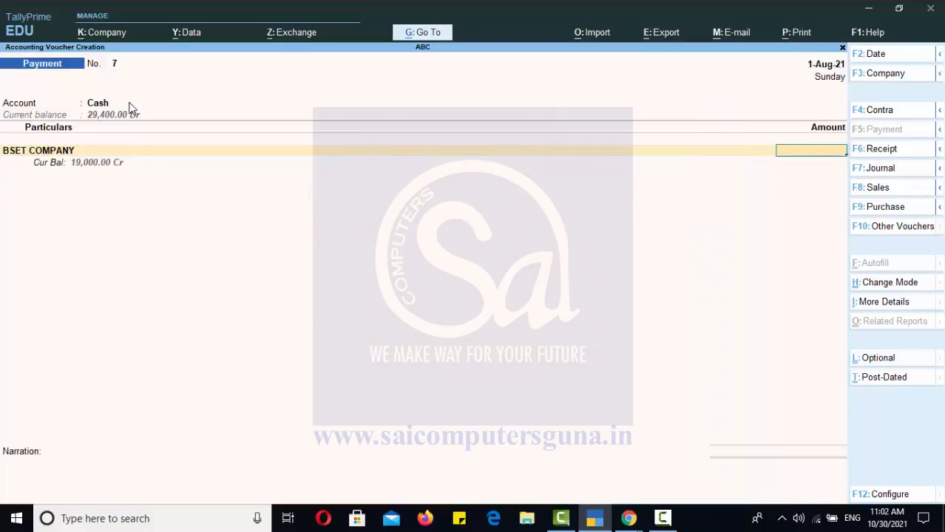
{"action": "type", "text": "8000"}
{"action": "key", "text": "Return"}
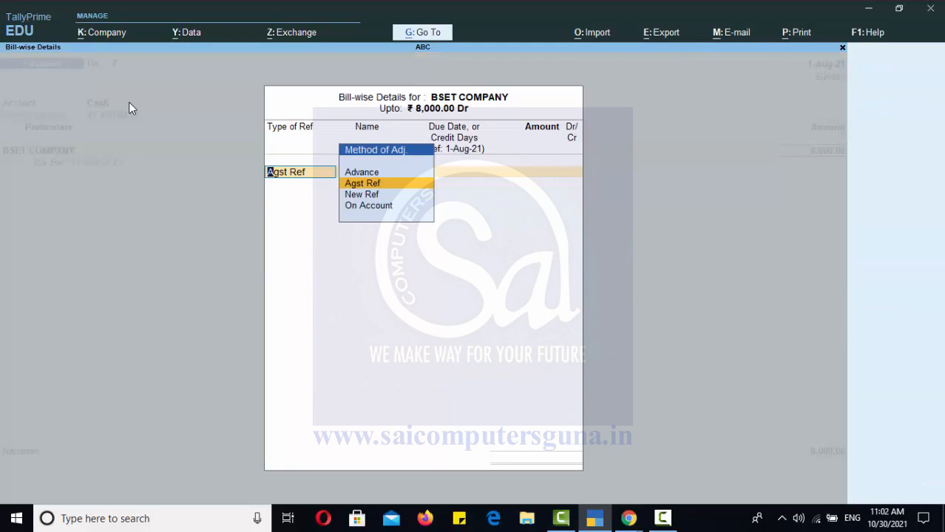
Allocate the full 8,000 as Agst Ref to pending bill BSET002 and save the payment voucher without a narration
{"action": "key", "text": "Return"}
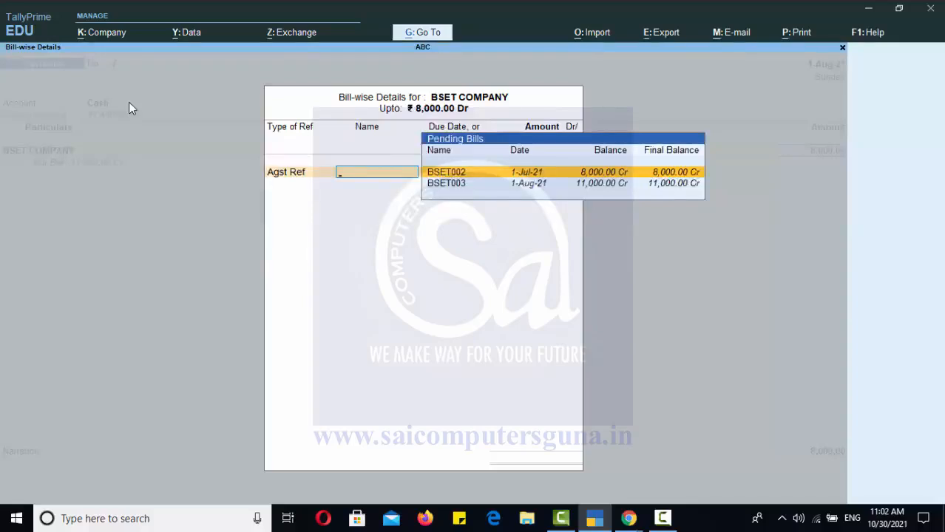
{"action": "key", "text": "Return"}
{"action": "key", "text": "Return"}
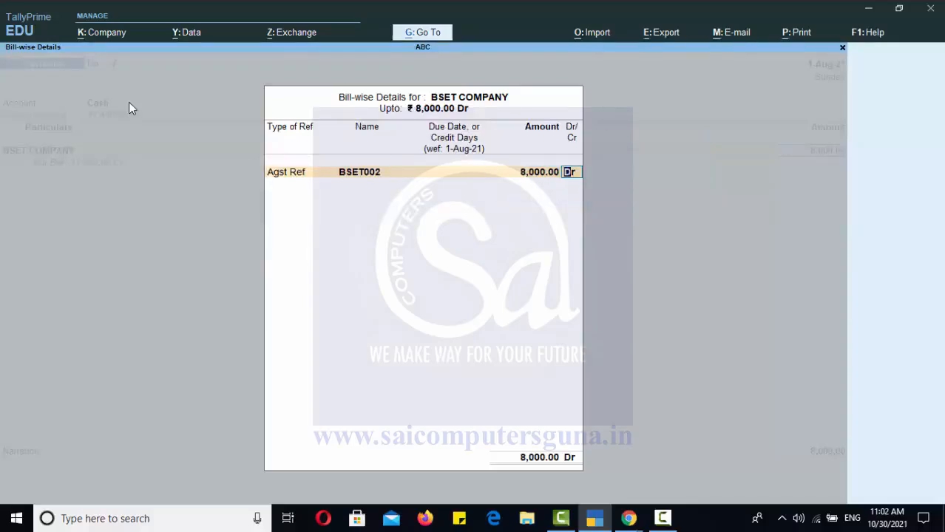
{"action": "key", "text": "Return"}
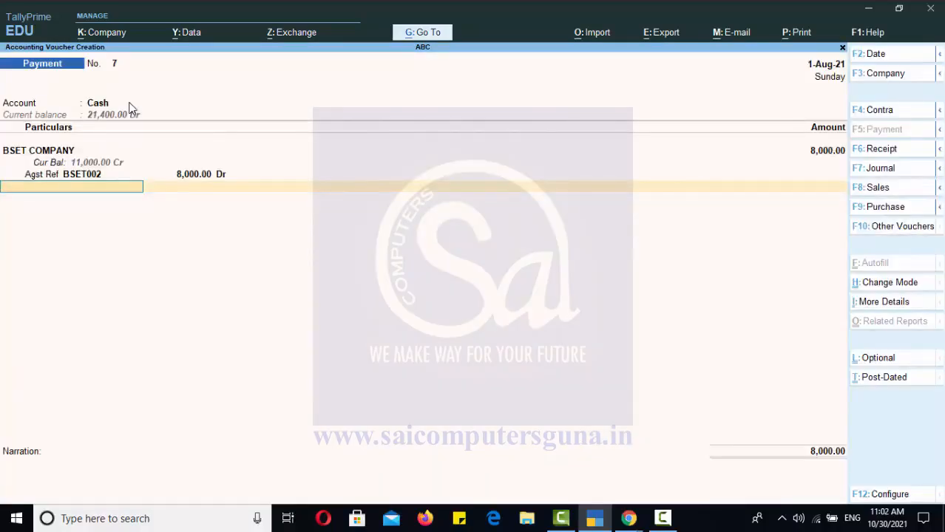
{"action": "key", "text": "Return"}
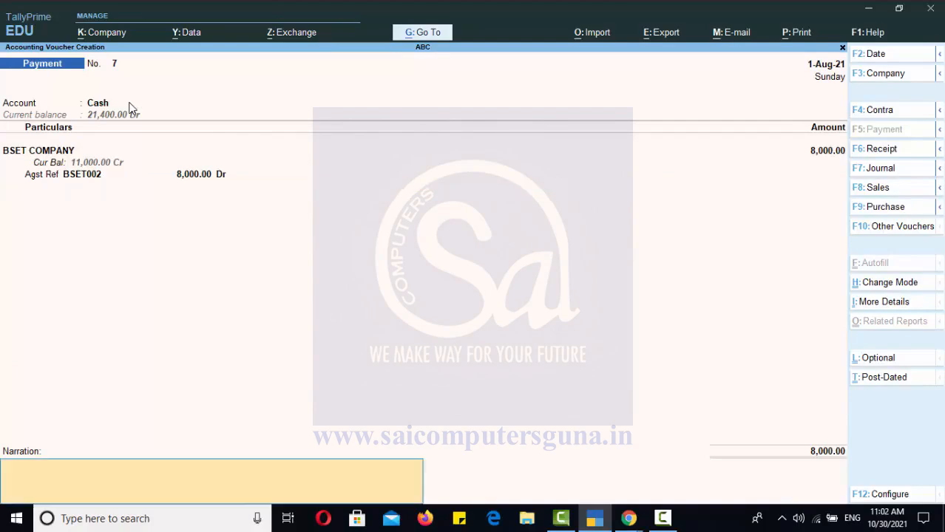
{"action": "key", "text": "Return"}
{"action": "key", "text": "Return"}
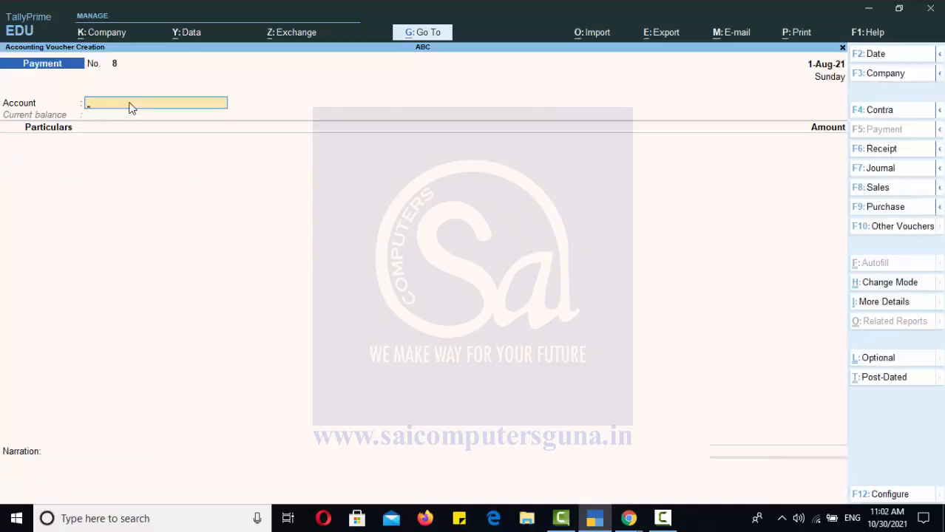
Open the Bills Payable report to check which BSET COMPANY bills are still pending, and return to the blank payment voucher
{"action": "key", "text": "alt"}
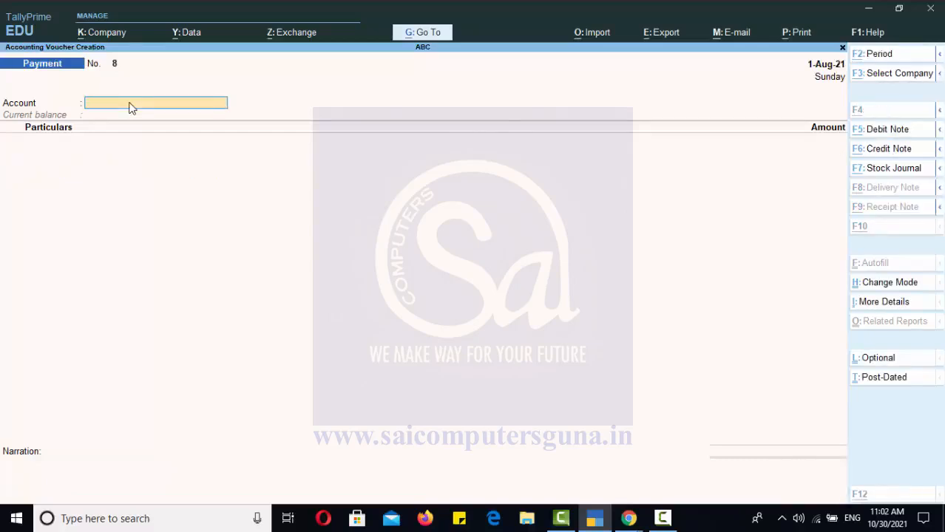
{"action": "key", "text": "alt+g"}
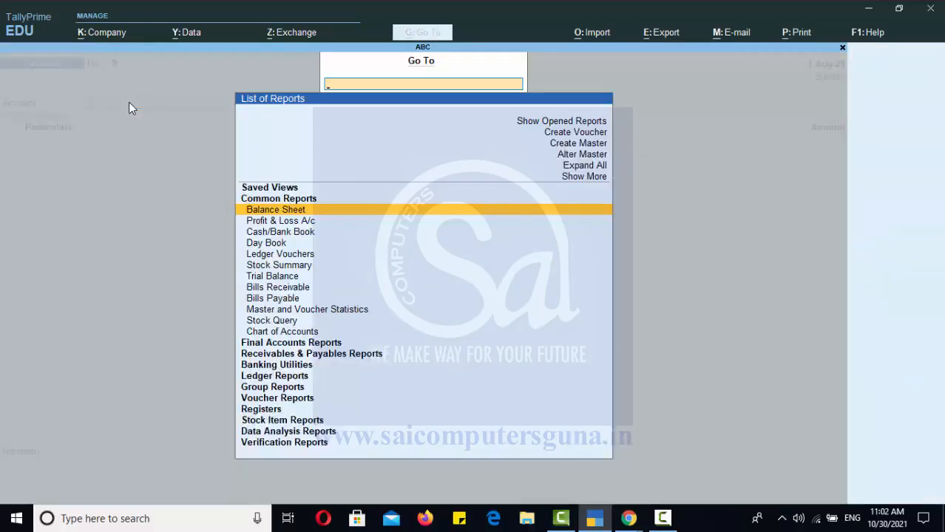
{"action": "type", "text": "Bl"}
{"action": "key", "text": "Down"}
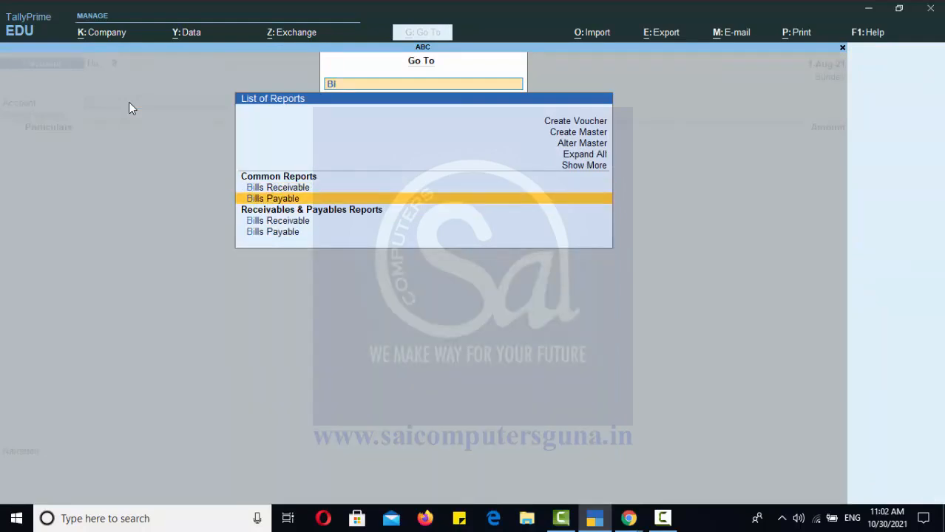
{"action": "key", "text": "Return"}
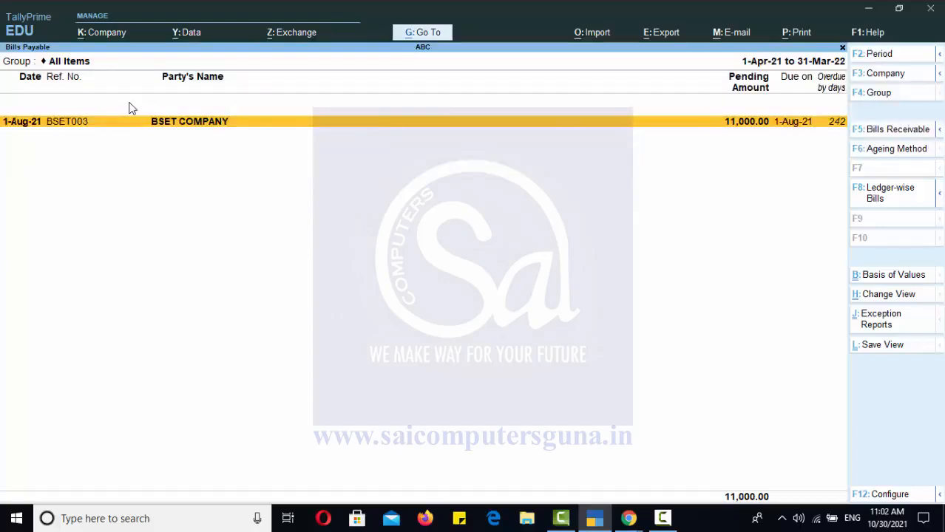
{"action": "key", "text": "Escape"}
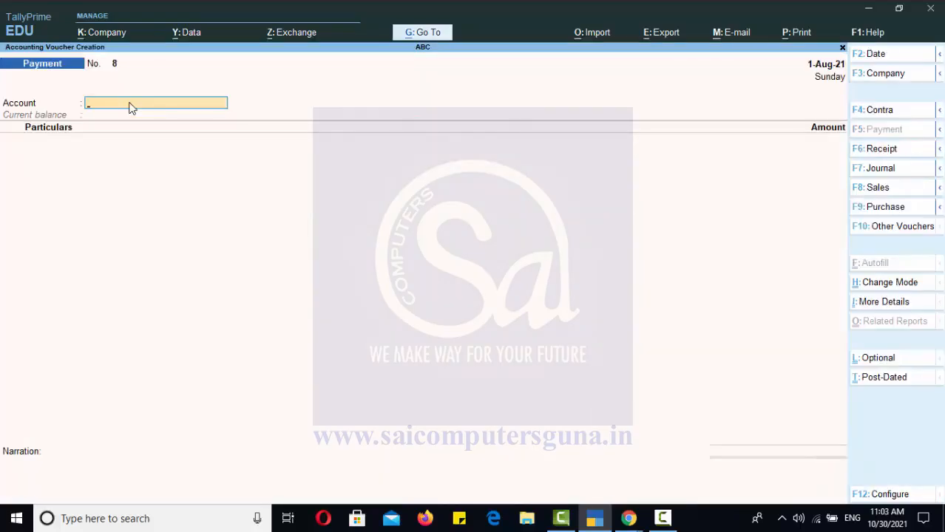